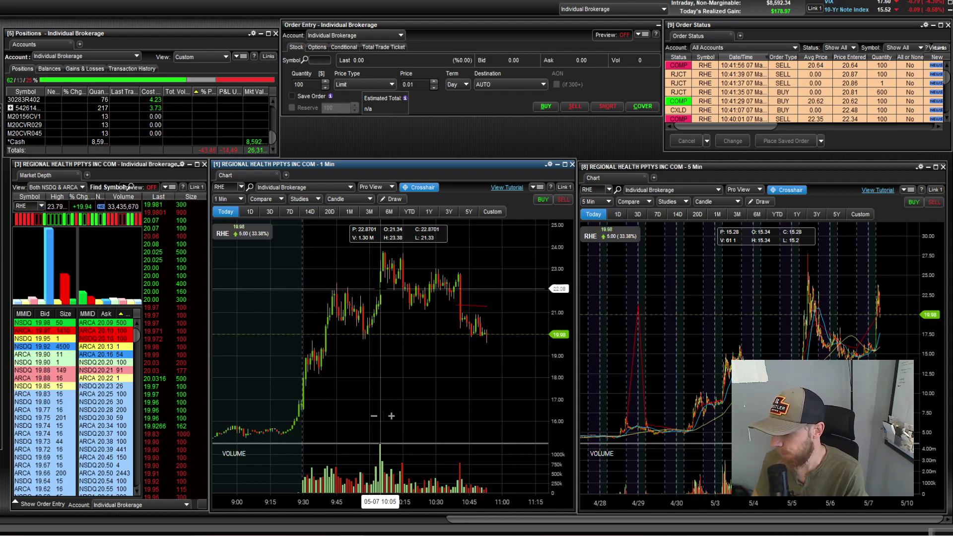
{"action": "scroll", "coordinate": [371, 298], "scroll_direction": "down", "scroll_amount": 2}
{"action": "scroll", "coordinate": [371, 298], "scroll_direction": "down", "scroll_amount": 2}
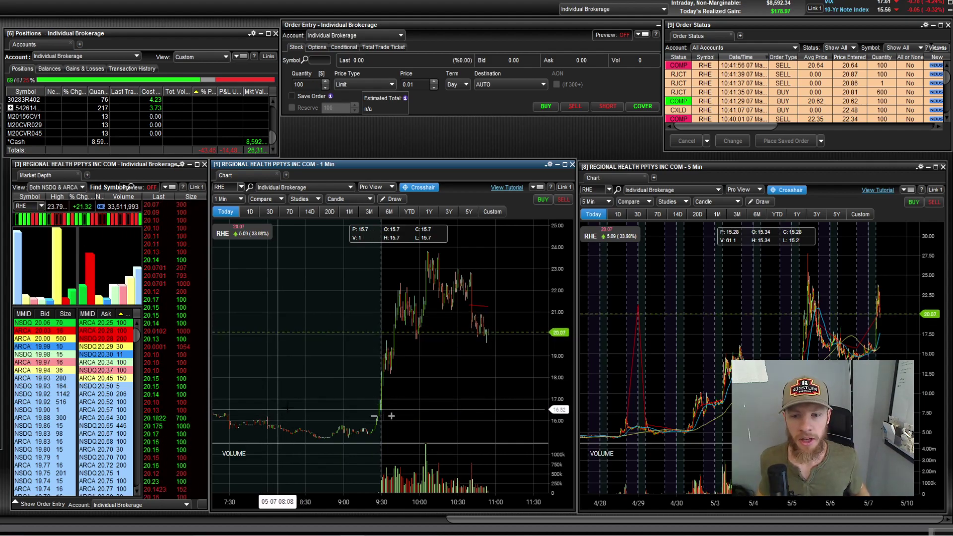
- Bring up Trading 2020's Intra-Day Balance chart, which peaks at $189 and ends at $178
{"action": "left_click", "coordinate": [391, 415]}
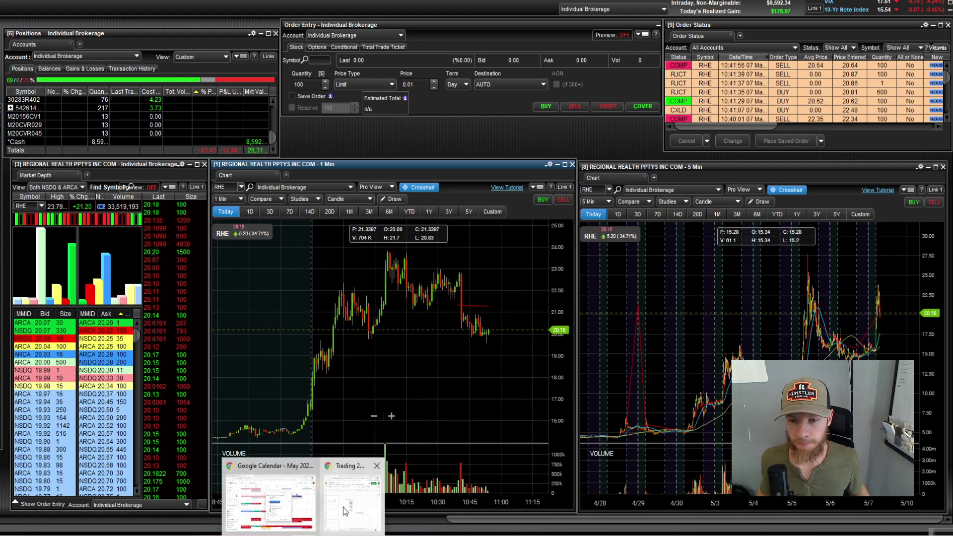
{"action": "left_click", "coordinate": [344, 507]}
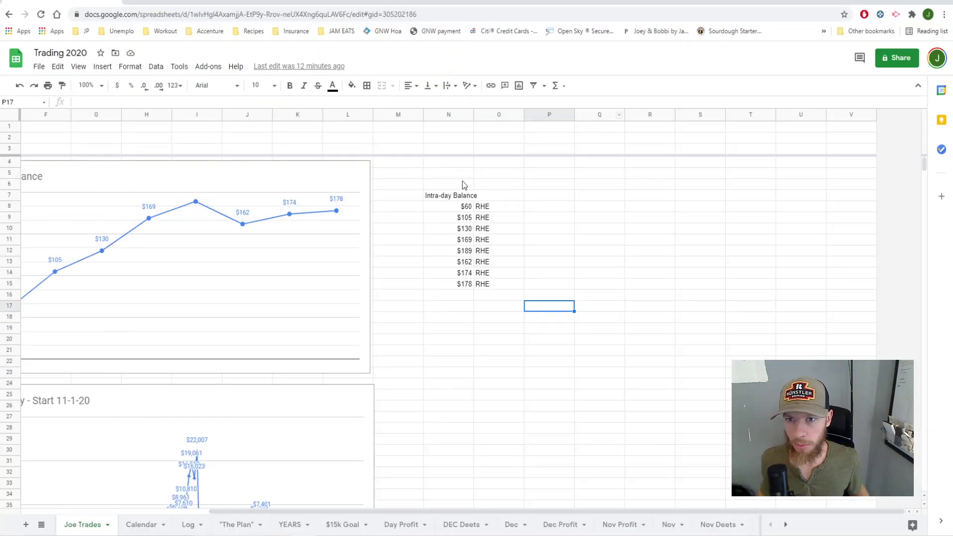
{"action": "left_click_drag", "start_coordinate": [432, 510], "coordinate": [337, 504]}
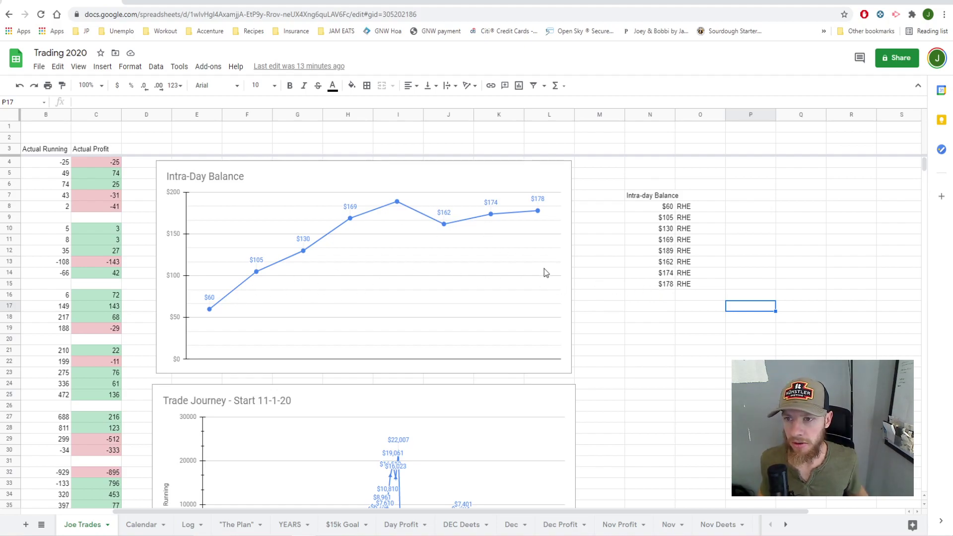
{"action": "scroll", "coordinate": [616, 269], "scroll_direction": "down", "scroll_amount": 3}
{"action": "scroll", "coordinate": [637, 243], "scroll_direction": "up", "scroll_amount": 3}
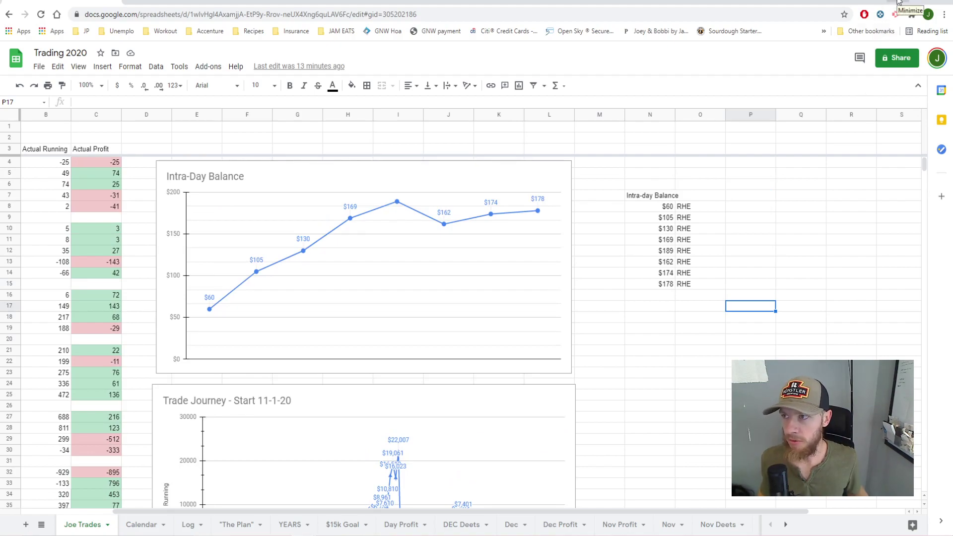
- Pan the RHE 1-minute chart to span 9:30 to about 11:00, showing the $24 run
{"action": "left_click", "coordinate": [898, 4]}
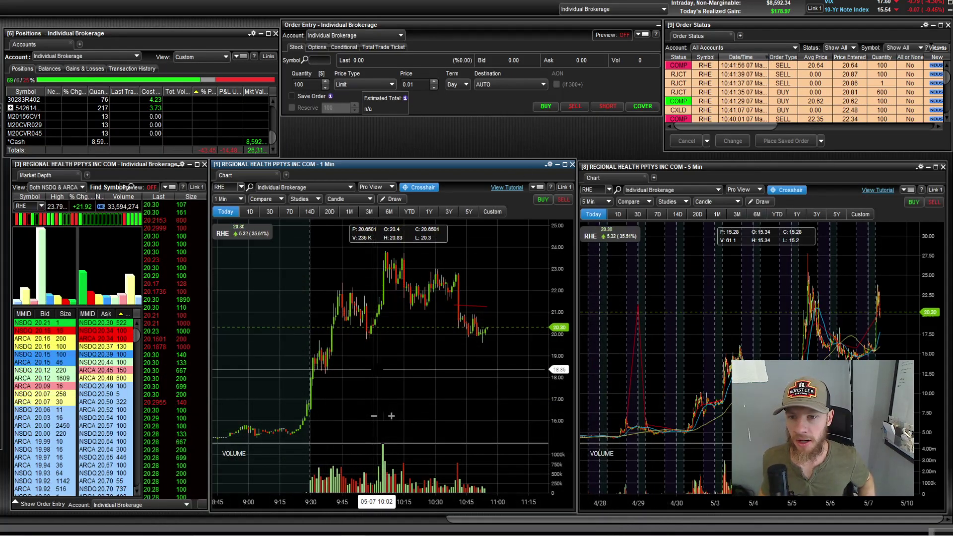
{"action": "left_click_drag", "start_coordinate": [375, 370], "coordinate": [395, 371]}
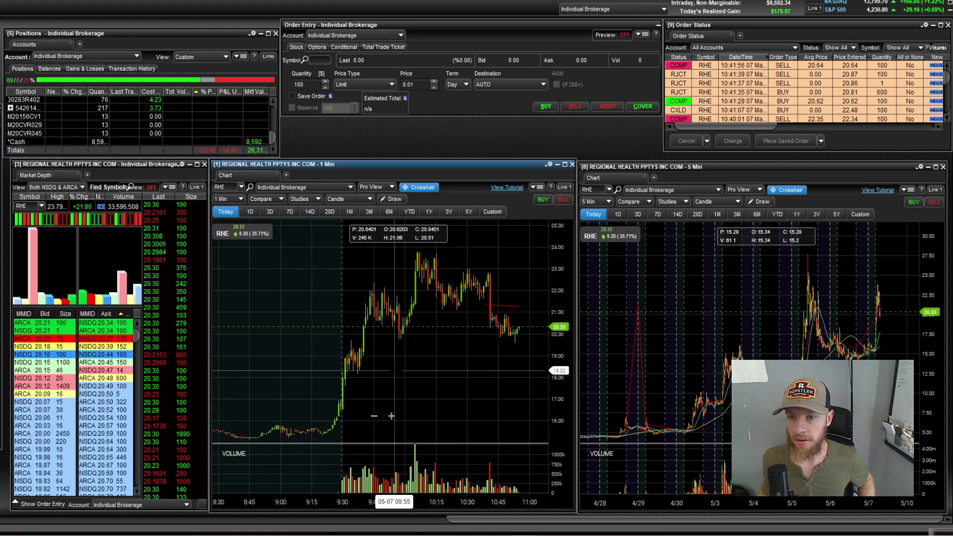
{"action": "scroll", "coordinate": [395, 371], "scroll_direction": "down", "scroll_amount": 3}
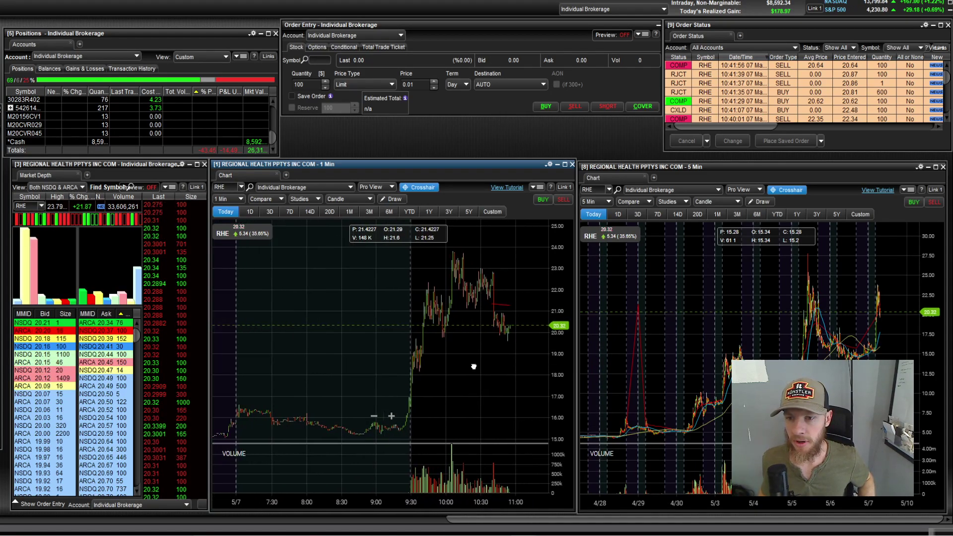
{"action": "left_click_drag", "start_coordinate": [474, 366], "coordinate": [451, 365]}
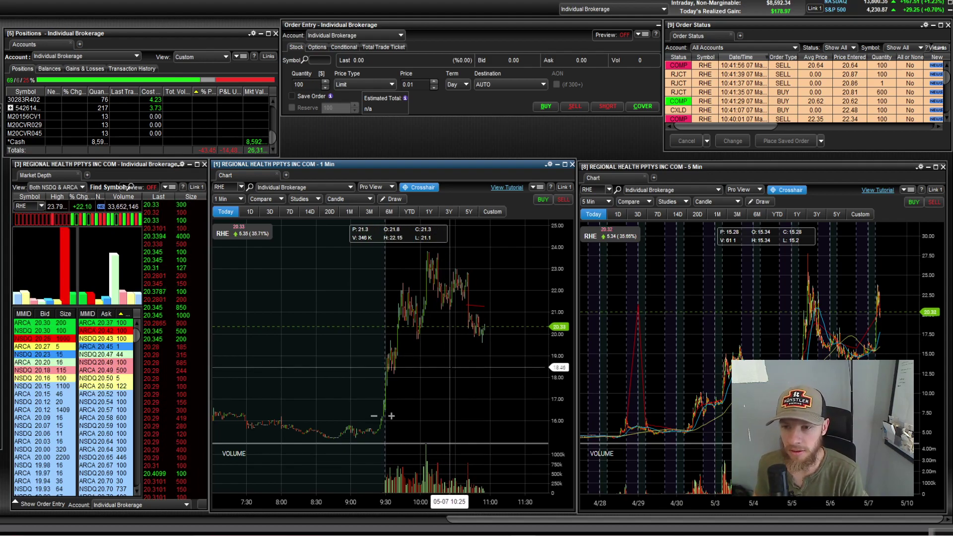
{"action": "scroll", "coordinate": [435, 366], "scroll_direction": "up", "scroll_amount": 2}
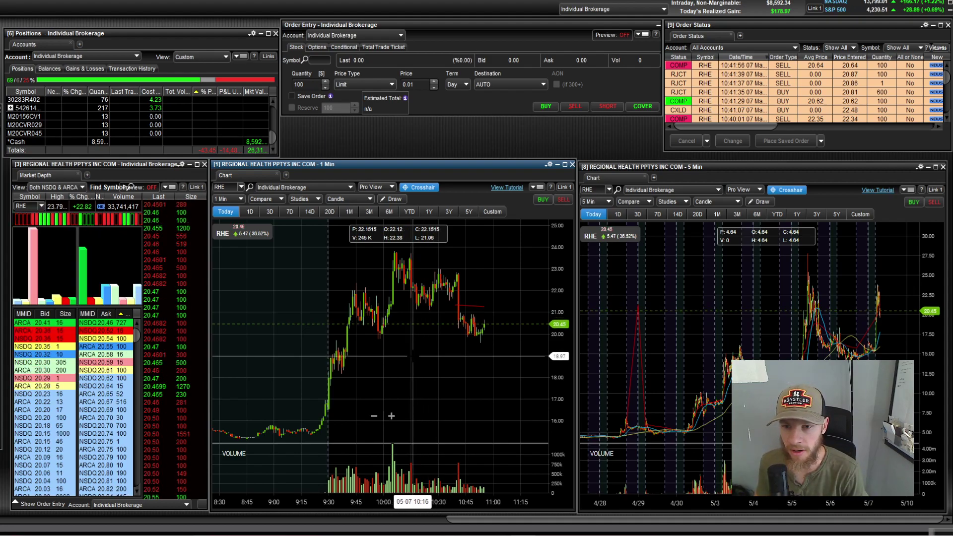
{"action": "scroll", "coordinate": [401, 346], "scroll_direction": "up", "scroll_amount": 2}
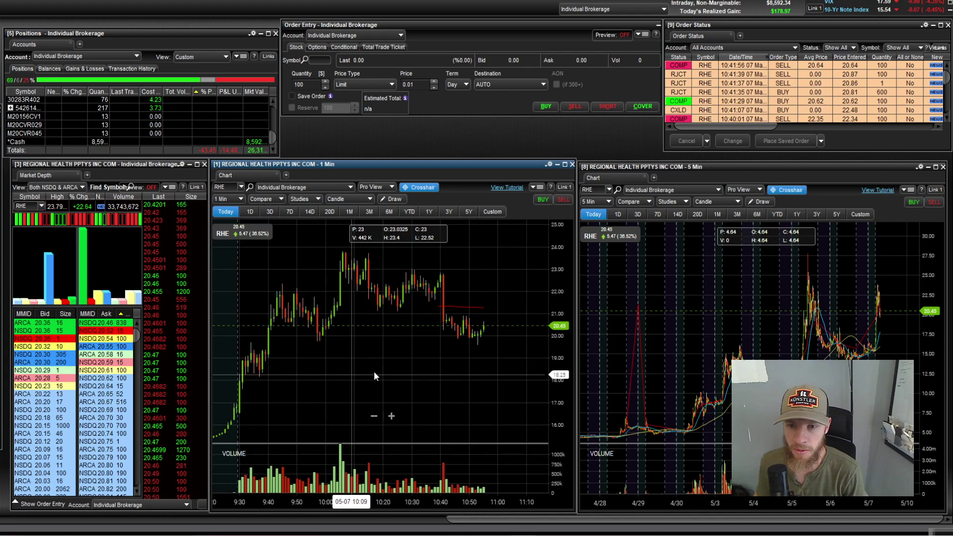
{"action": "scroll", "coordinate": [447, 366], "scroll_direction": "up", "scroll_amount": 2}
{"action": "left_click_drag", "start_coordinate": [493, 378], "coordinate": [417, 358]}
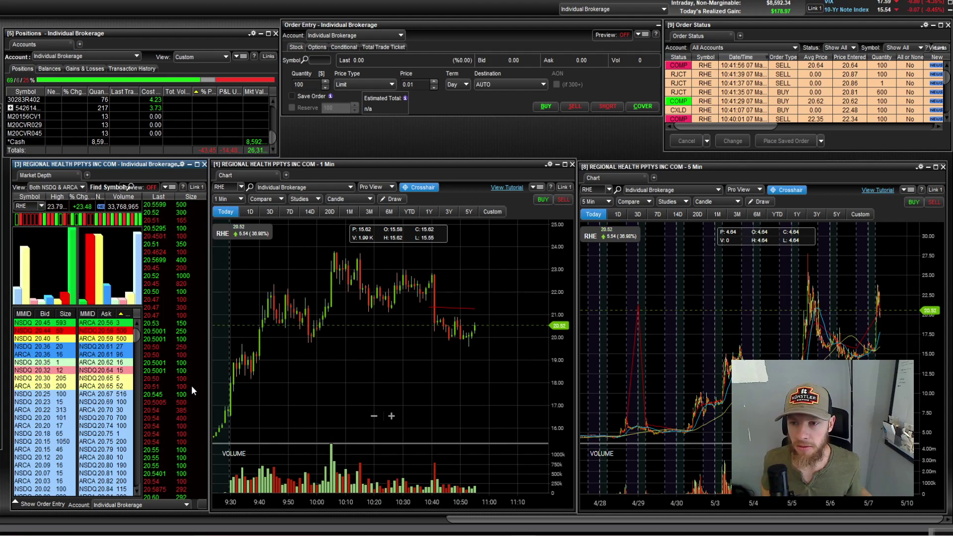
- Place a 1-share RHE buy limit order at $20.47, then cancel it
{"action": "key", "text": "shift+s"}
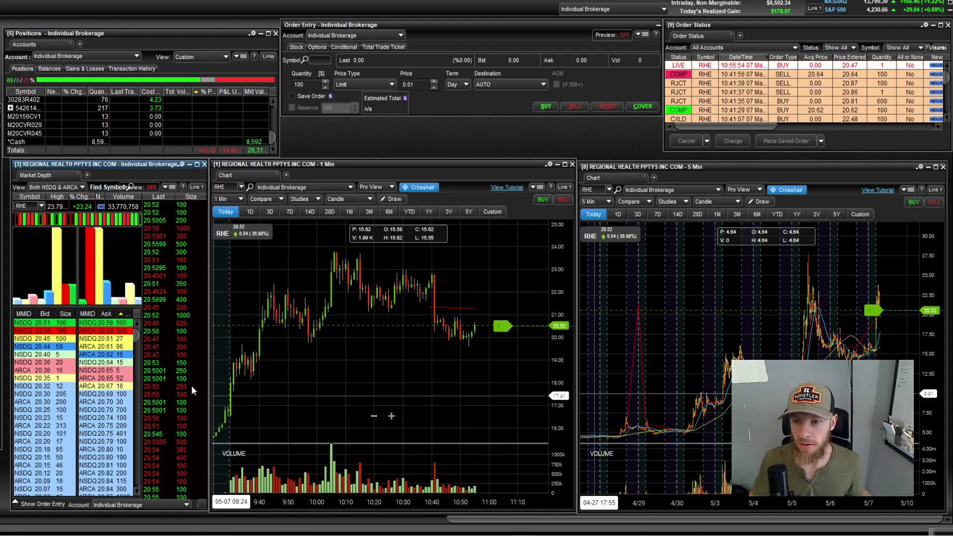
{"action": "key", "text": "Escape"}
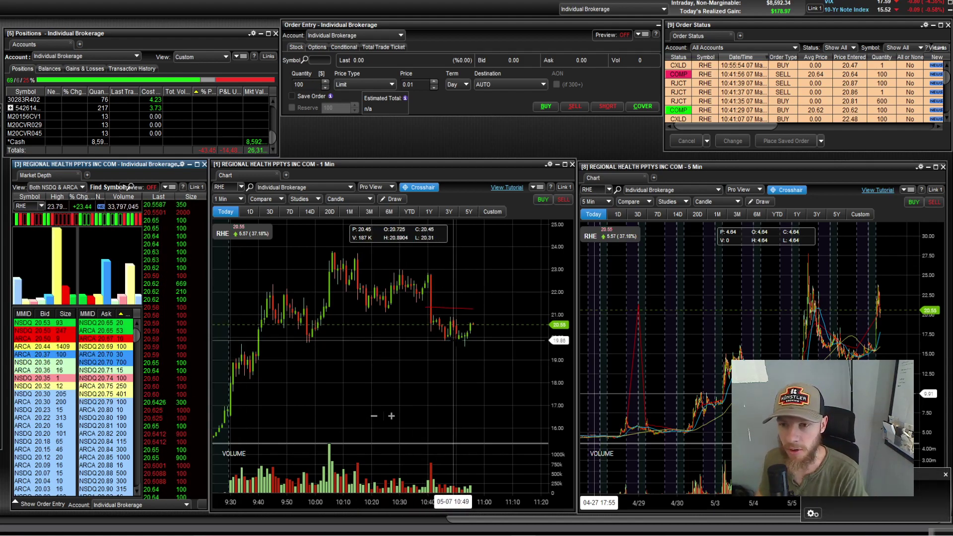
{"action": "scroll", "coordinate": [477, 381], "scroll_direction": "down", "scroll_amount": 3}
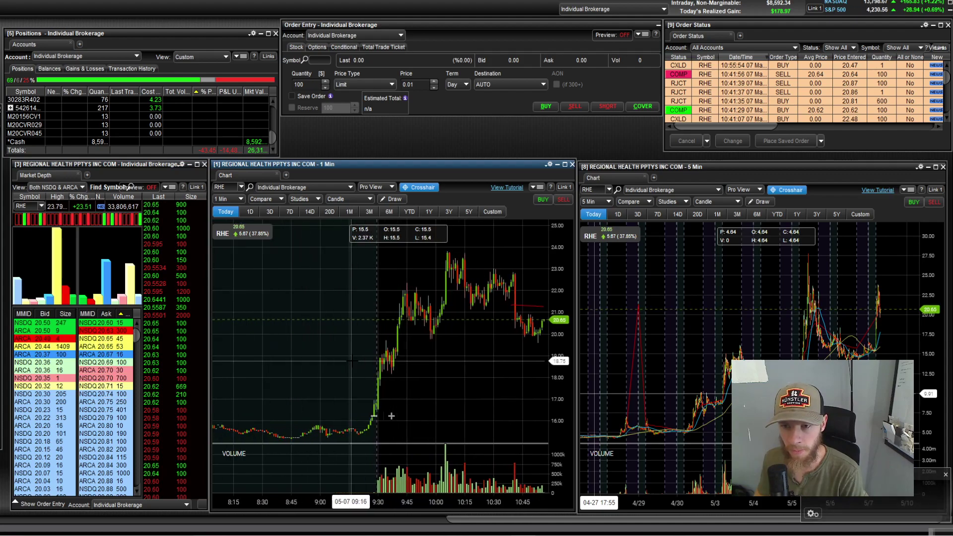
- Shift the RHE 1-minute chart toward earlier trading, then open the May 2021 Calendar sheet
{"action": "left_click_drag", "start_coordinate": [477, 380], "coordinate": [445, 380]}
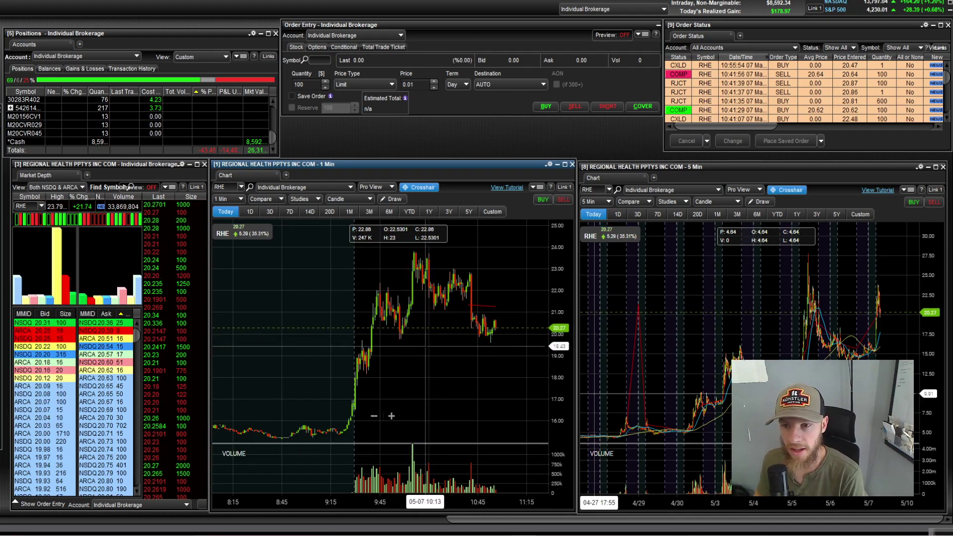
{"action": "scroll", "coordinate": [373, 347], "scroll_direction": "up", "scroll_amount": 3}
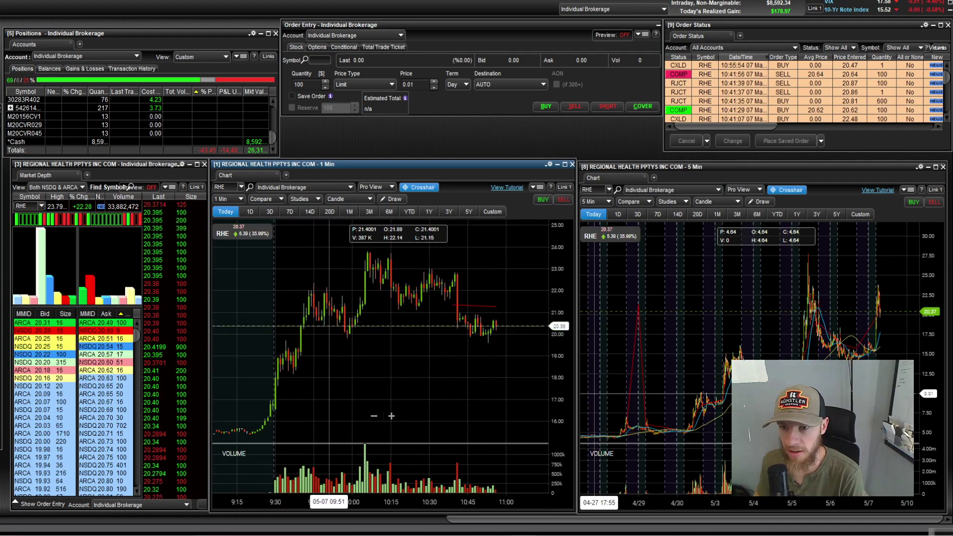
{"action": "scroll", "coordinate": [392, 369], "scroll_direction": "down", "scroll_amount": 3}
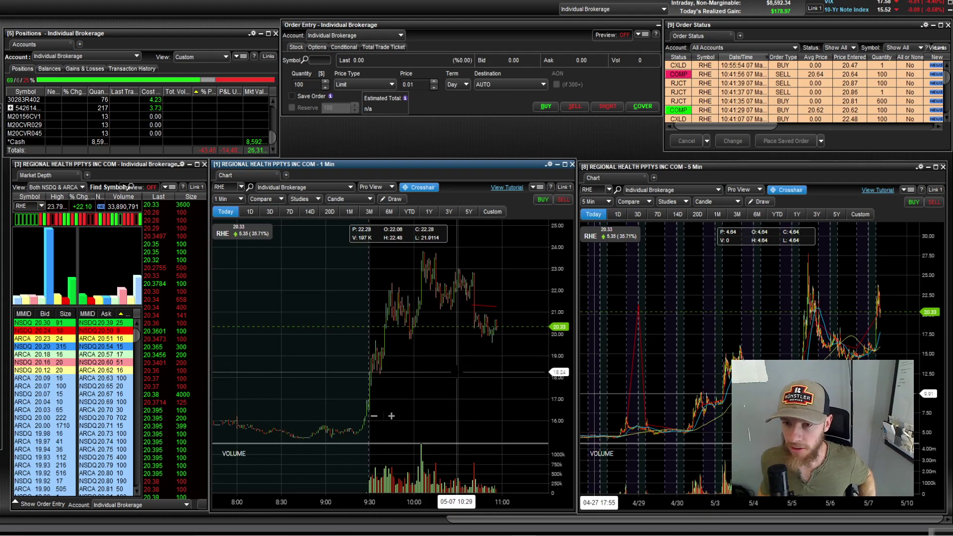
{"action": "scroll", "coordinate": [435, 373], "scroll_direction": "up", "scroll_amount": 3}
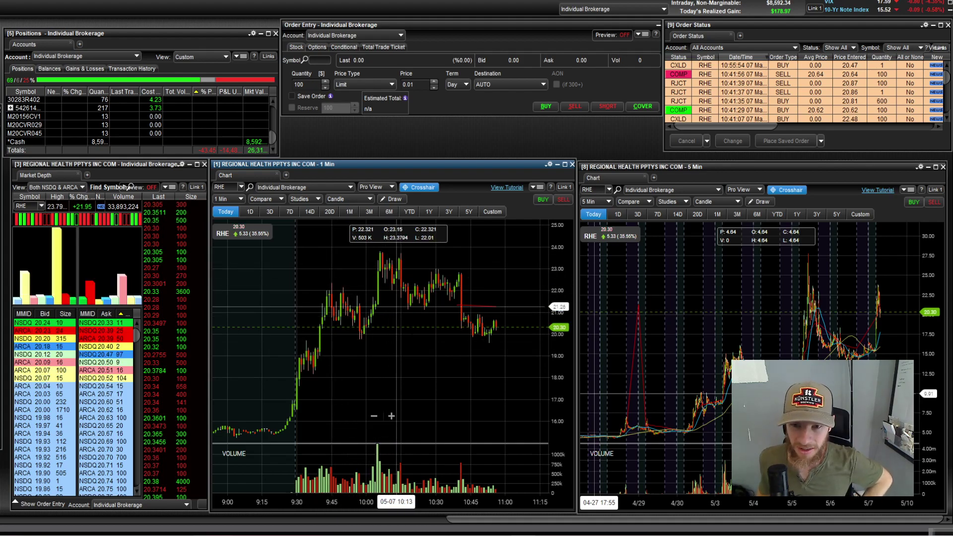
{"action": "left_click_drag", "start_coordinate": [364, 346], "coordinate": [408, 335]}
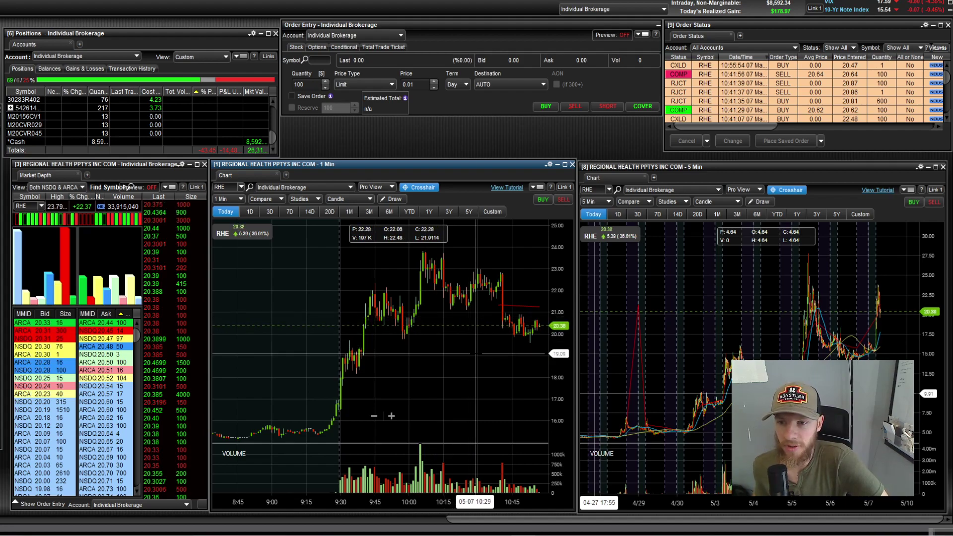
{"action": "scroll", "coordinate": [477, 354], "scroll_direction": "down", "scroll_amount": 2}
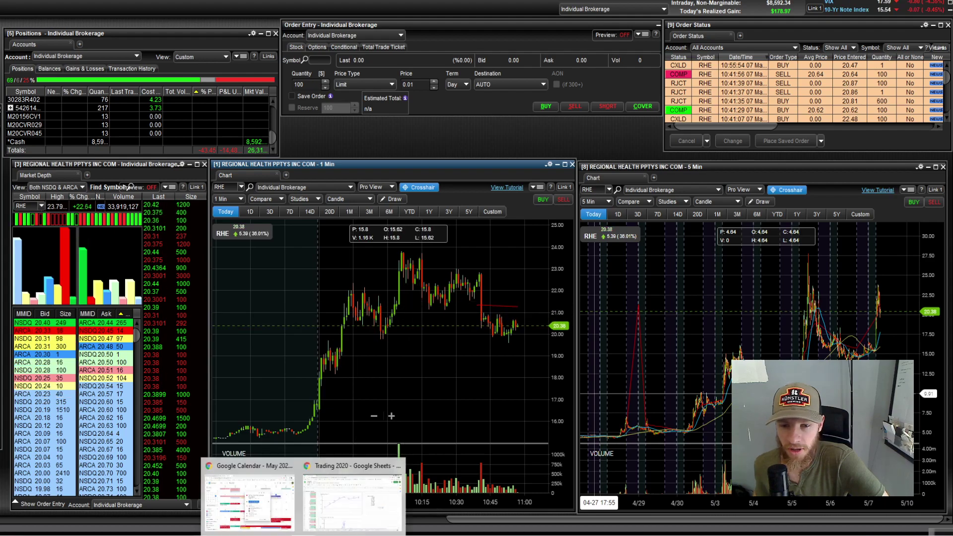
{"action": "left_click", "coordinate": [340, 504]}
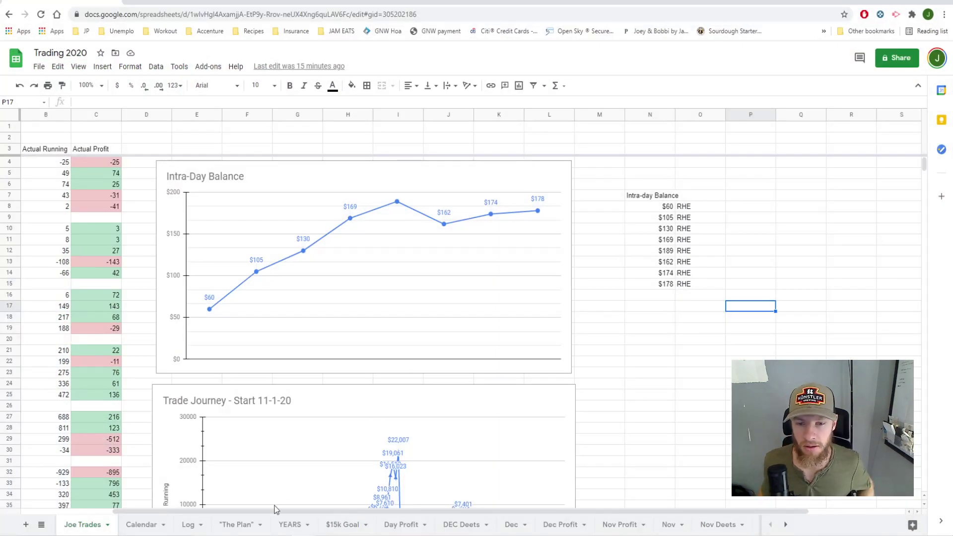
{"action": "scroll", "coordinate": [533, 323], "scroll_direction": "down", "scroll_amount": 2}
{"action": "scroll", "coordinate": [534, 323], "scroll_direction": "down", "scroll_amount": 3}
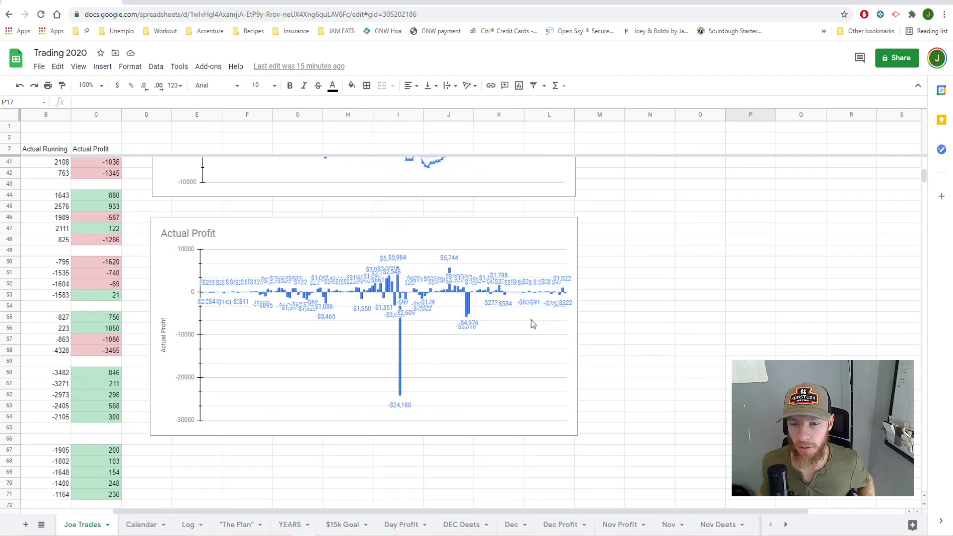
{"action": "scroll", "coordinate": [531, 323], "scroll_direction": "up", "scroll_amount": 2}
{"action": "left_click", "coordinate": [143, 525]}
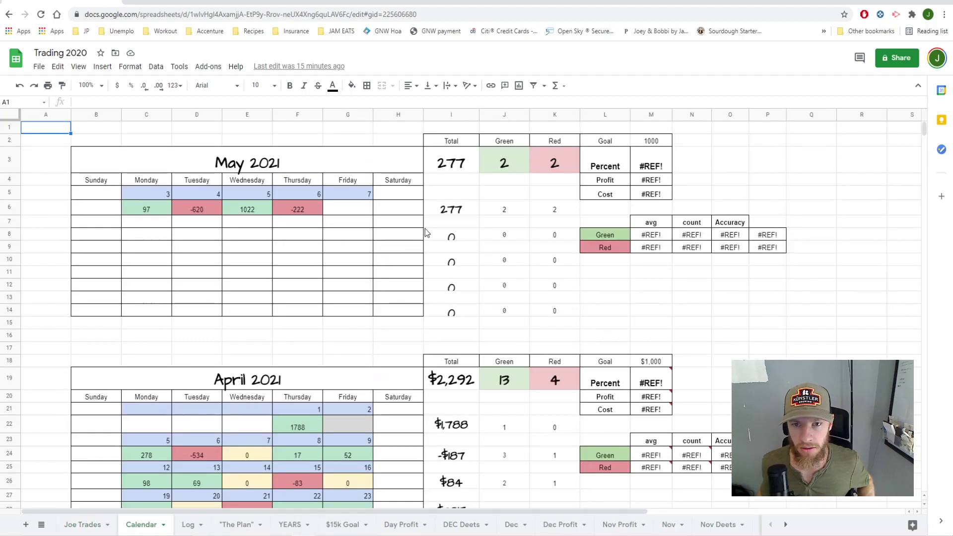
- Enter 178 as Friday's profit in G6 and check the $455 weekly total
{"action": "left_click", "coordinate": [354, 208]}
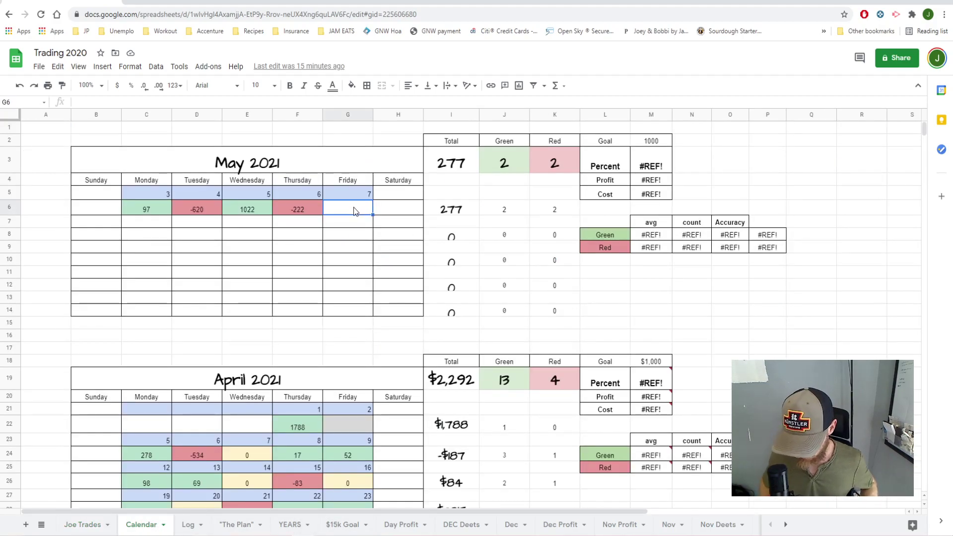
{"action": "type", "text": "178"}
{"action": "left_click", "coordinate": [395, 234]}
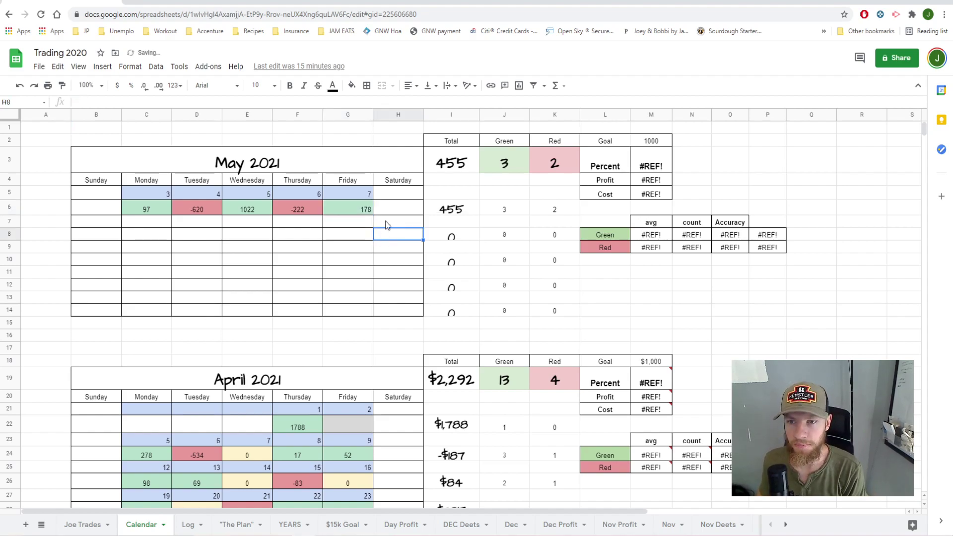
{"action": "left_click", "coordinate": [449, 211]}
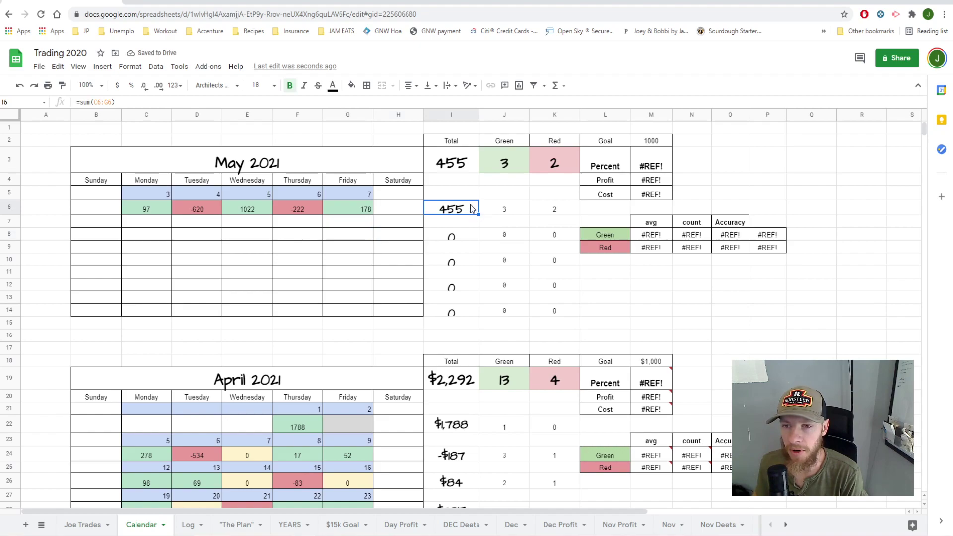
- Review the daily results: Monday 97, Tuesday -620, Wednesday 1022, Thursday -222
{"action": "left_click", "coordinate": [156, 212]}
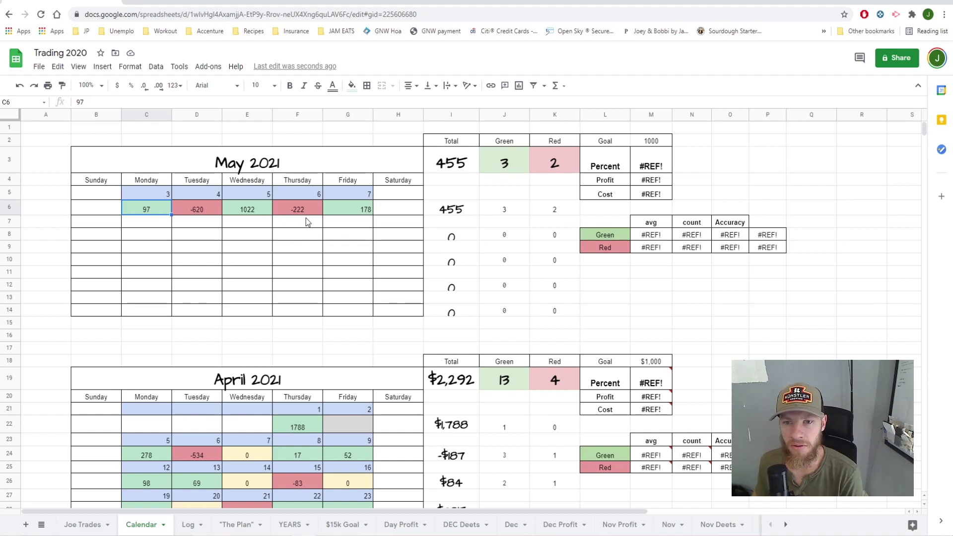
{"action": "left_click", "coordinate": [209, 210]}
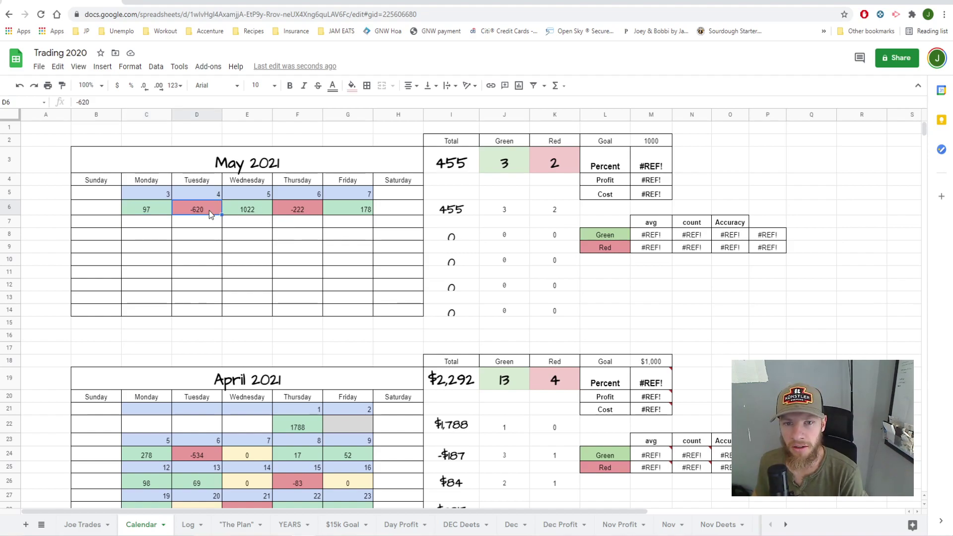
{"action": "left_click", "coordinate": [300, 212]}
{"action": "left_click", "coordinate": [207, 208]}
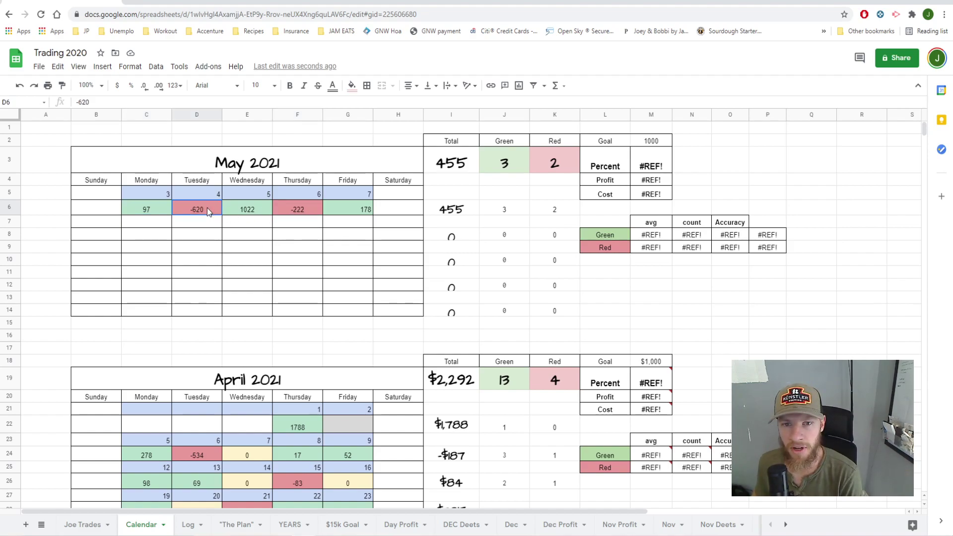
{"action": "left_click", "coordinate": [298, 213]}
{"action": "left_click", "coordinate": [253, 215]}
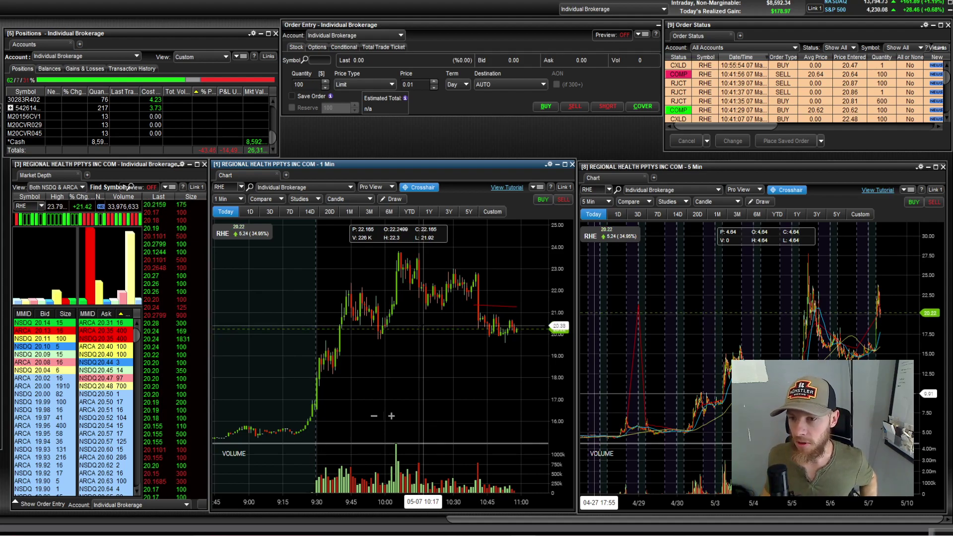
{"action": "scroll", "coordinate": [447, 357], "scroll_direction": "down", "scroll_amount": 3}
{"action": "scroll", "coordinate": [471, 390], "scroll_direction": "down", "scroll_amount": 2}
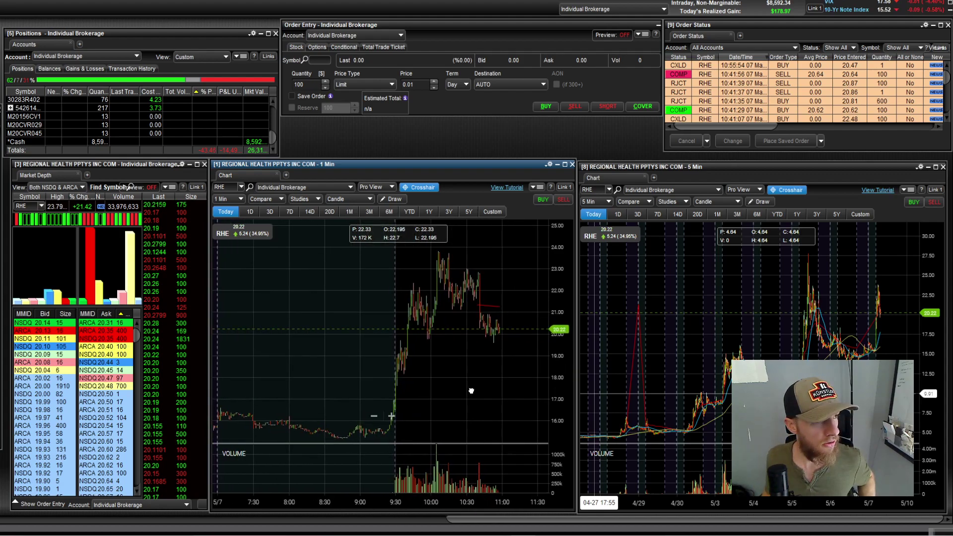
- Shift the RHE 1-minute chart to span 7:30–11:30, including the flat premarket
{"action": "left_click_drag", "start_coordinate": [471, 390], "coordinate": [464, 389]}
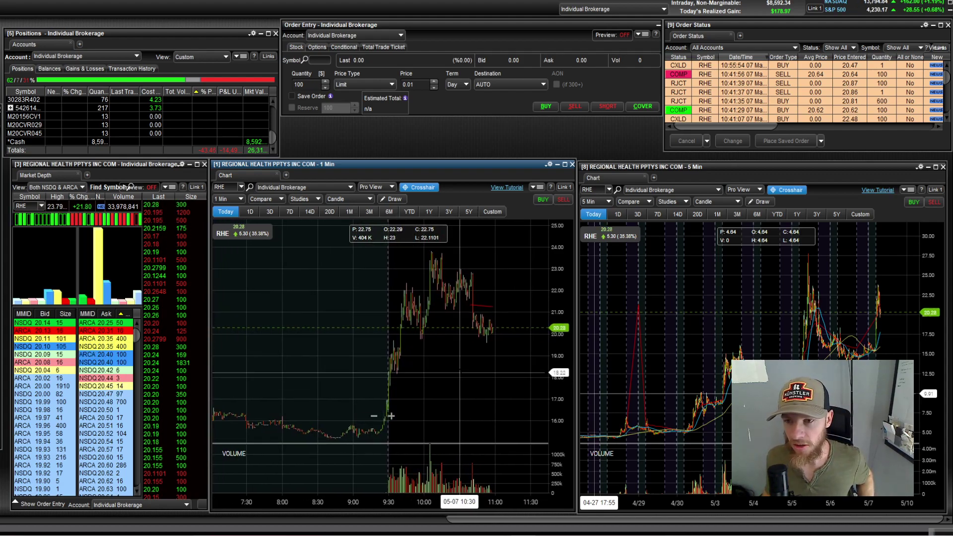